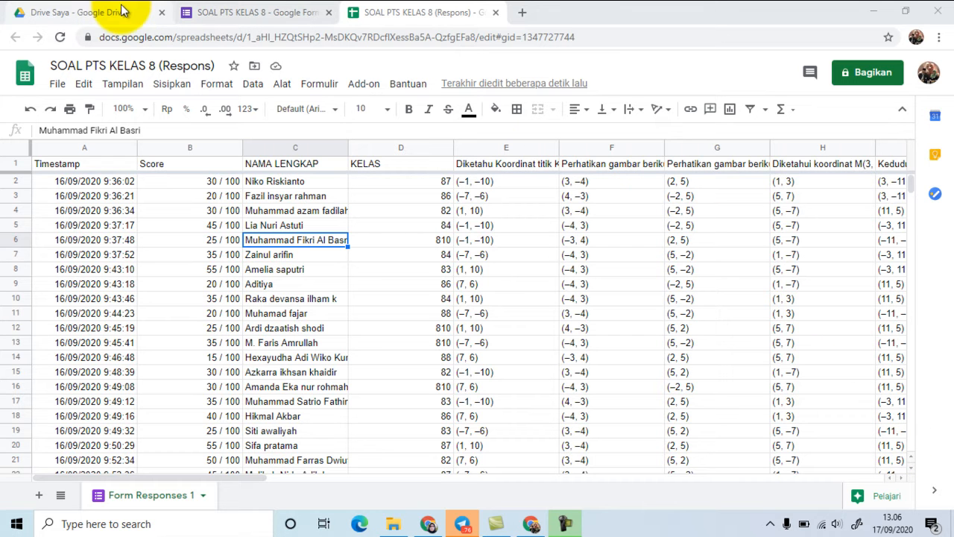
Step: Open Google Drive in a new browser tab and open the form "Soal PTS Ganjil Kelas 7 tahun pelajaran 2020-2021"
{"action": "left_click", "coordinate": [522, 12]}
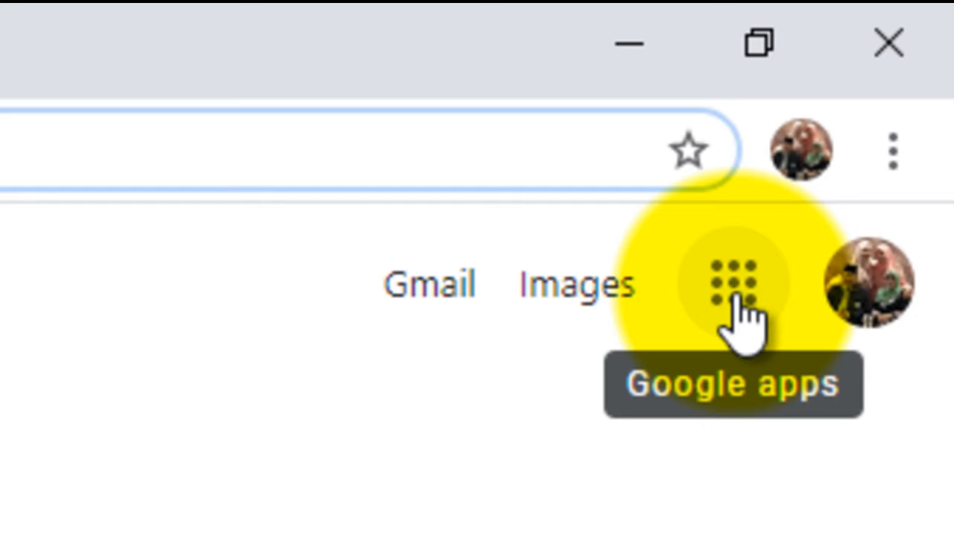
{"action": "left_click", "coordinate": [735, 290]}
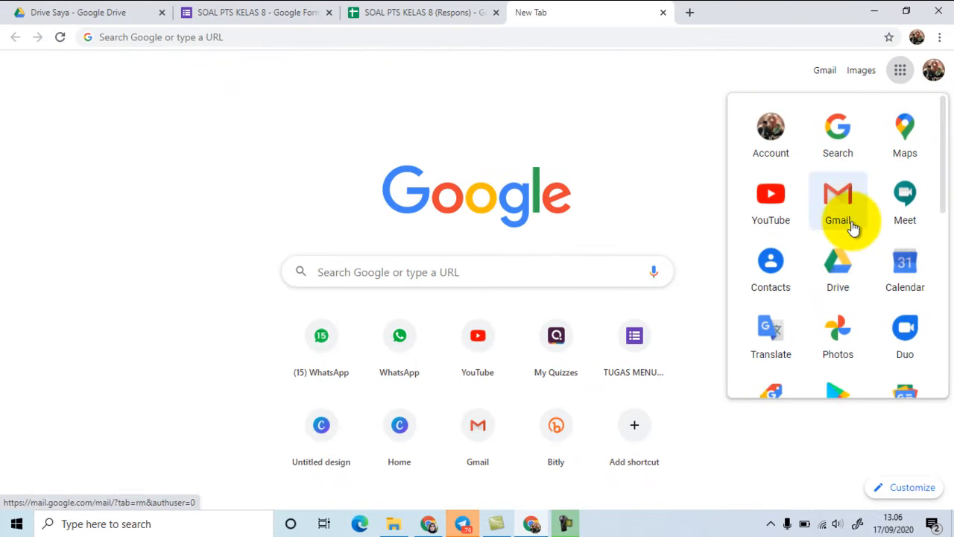
{"action": "left_click", "coordinate": [841, 268]}
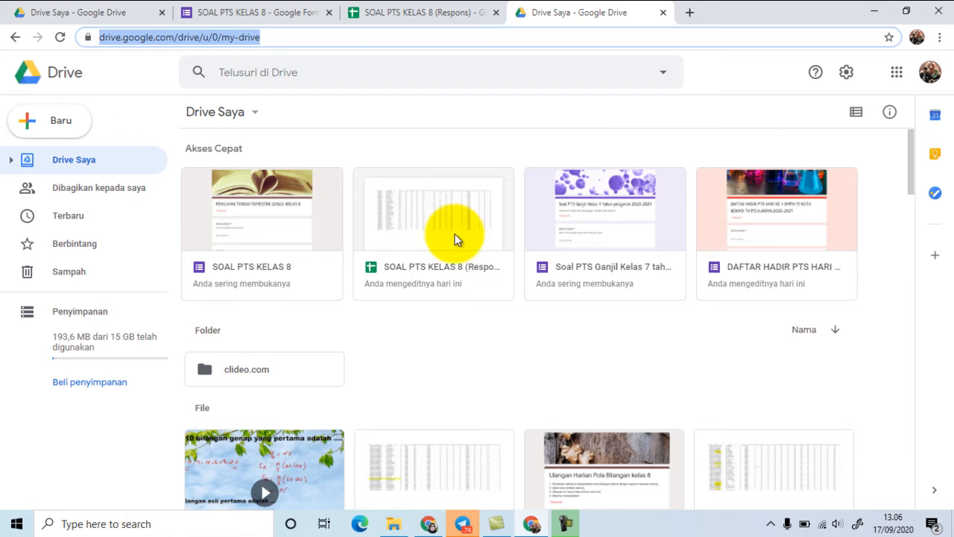
{"action": "double_click", "coordinate": [605, 230]}
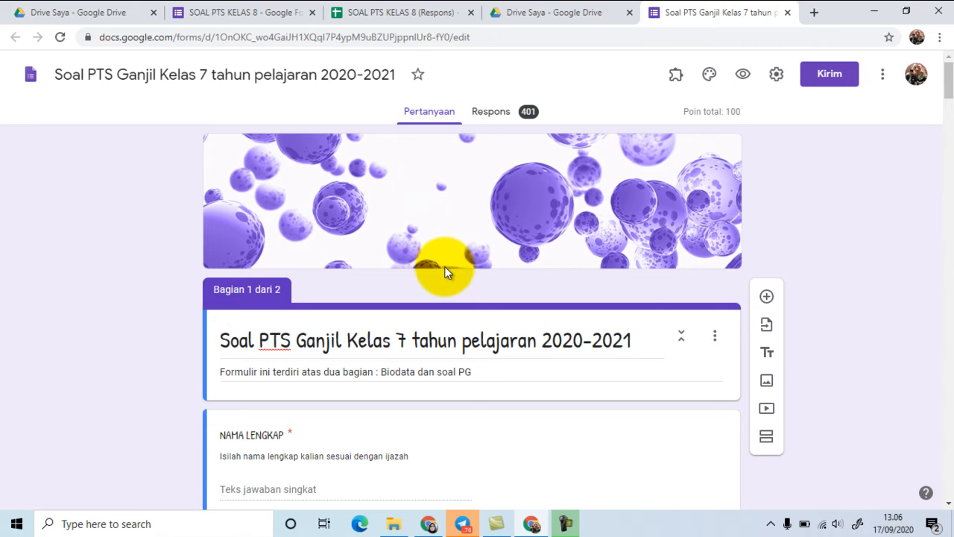
{"action": "left_click", "coordinate": [950, 125]}
{"action": "left_click_drag", "start_coordinate": [950, 125], "coordinate": [950, 83]}
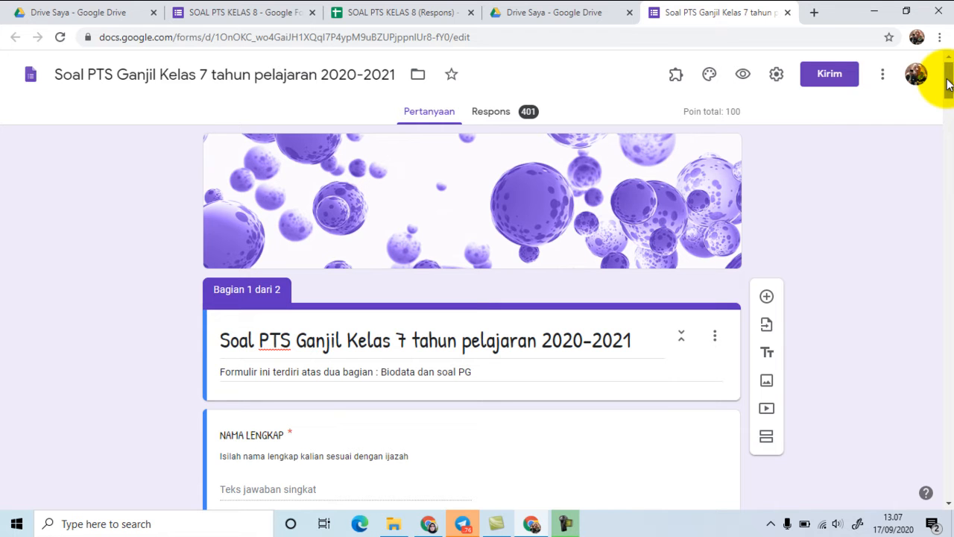
Step: Turn on accepting responses for the form and view its responses in the linked spreadsheet
{"action": "left_click", "coordinate": [527, 120]}
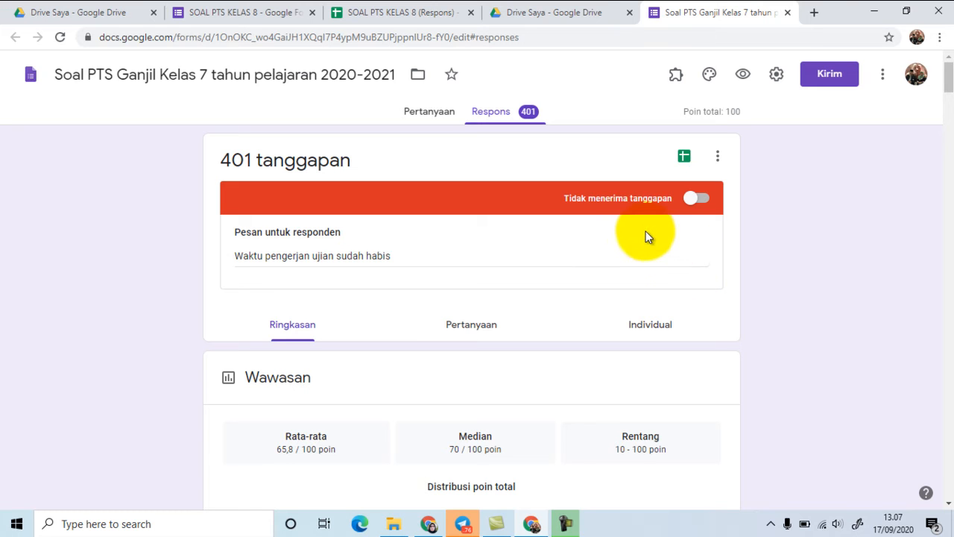
{"action": "left_click", "coordinate": [692, 198]}
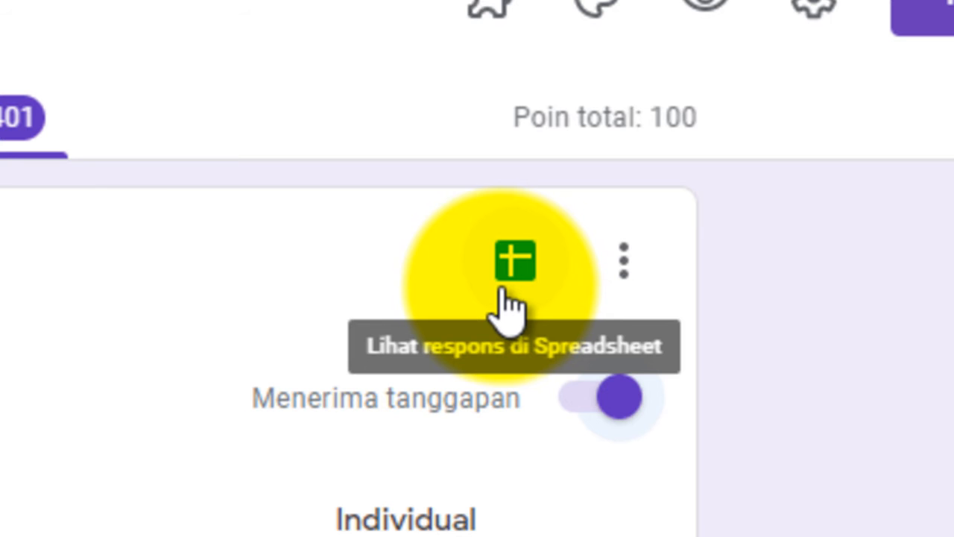
{"action": "left_click", "coordinate": [511, 261]}
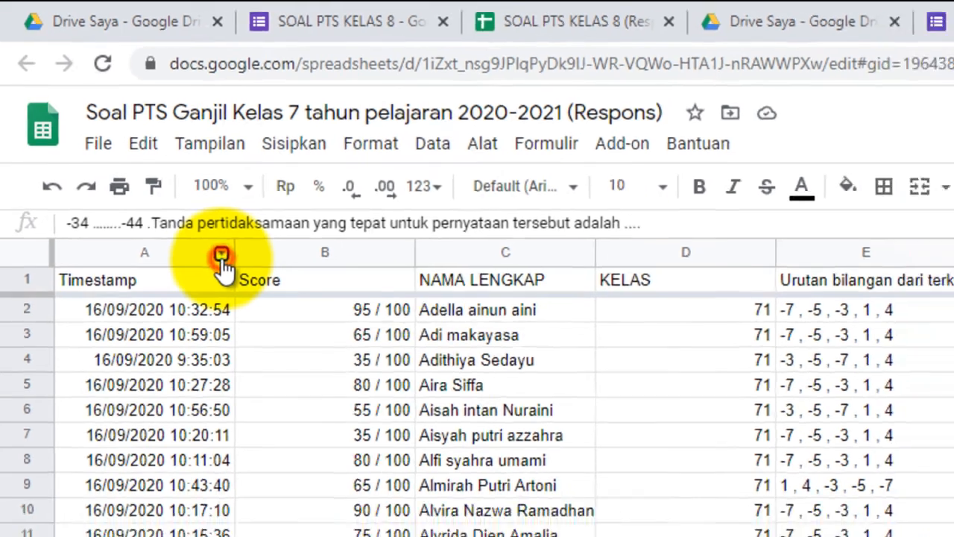
Step: Sort the responses sheet A → Z by the Timestamp column and again by the KELAS column
{"action": "left_click", "coordinate": [242, 278]}
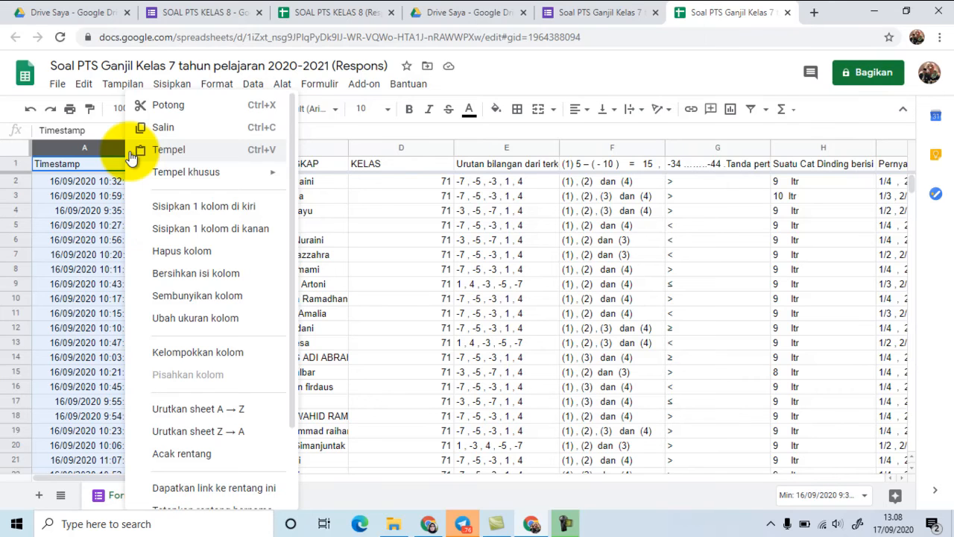
{"action": "left_click", "coordinate": [190, 409]}
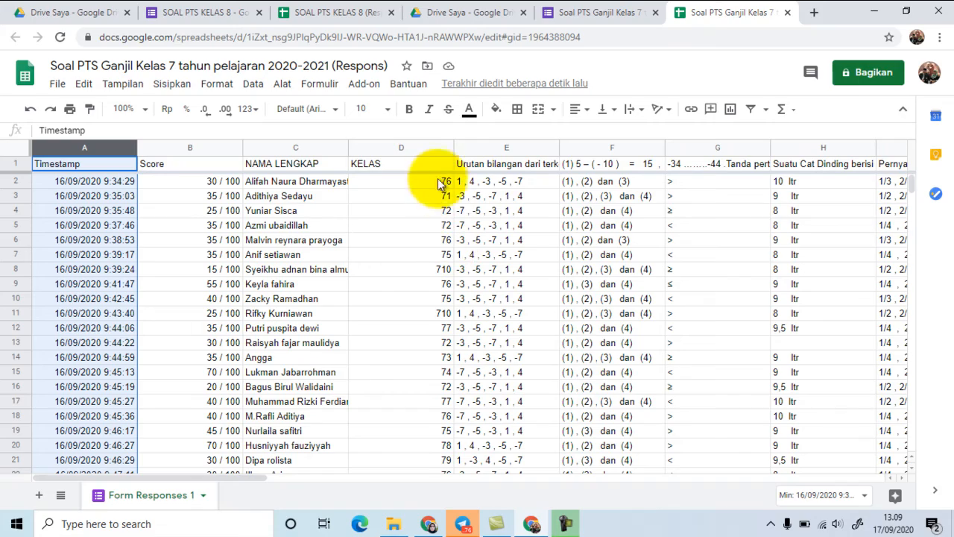
{"action": "mouse_move", "coordinate": [447, 152]}
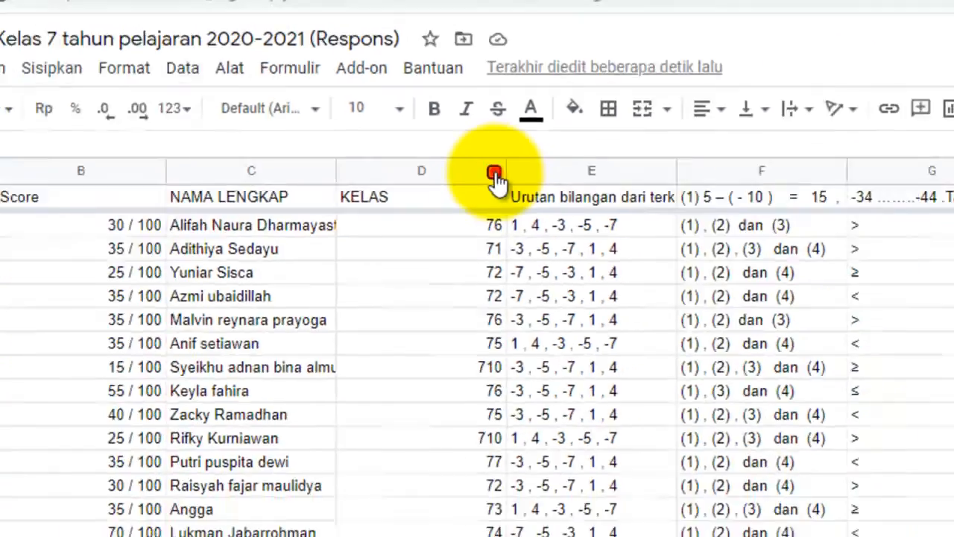
{"action": "left_click", "coordinate": [556, 204]}
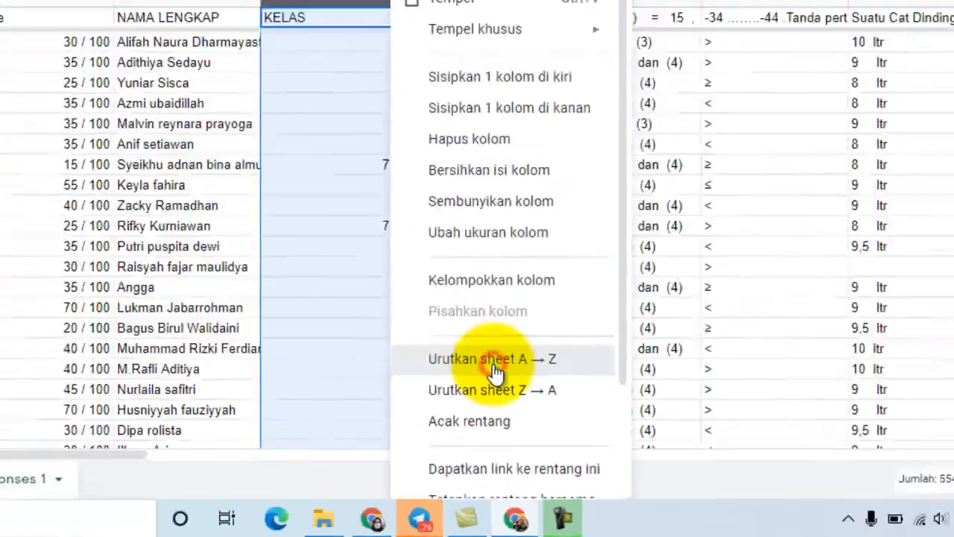
{"action": "left_click", "coordinate": [450, 269]}
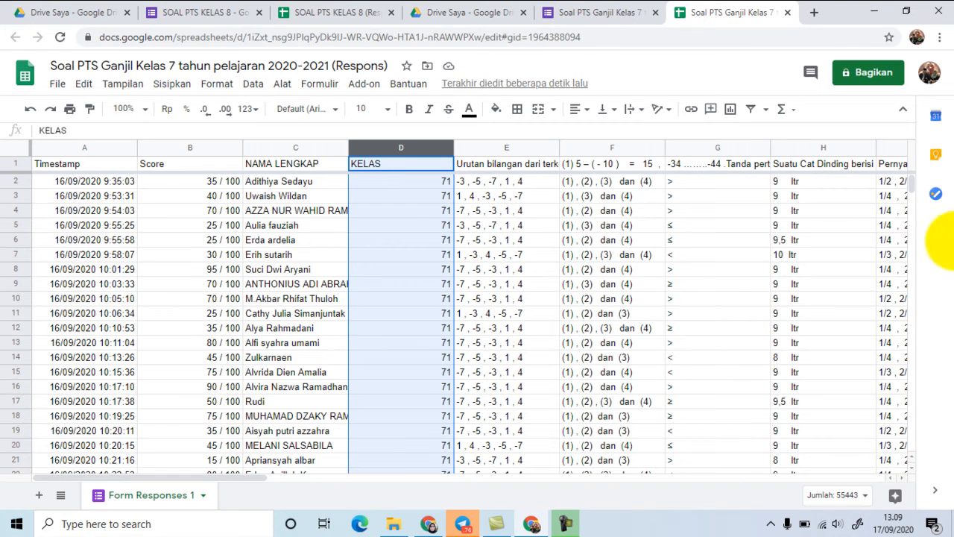
{"action": "left_click_drag", "start_coordinate": [912, 192], "coordinate": [943, 179]}
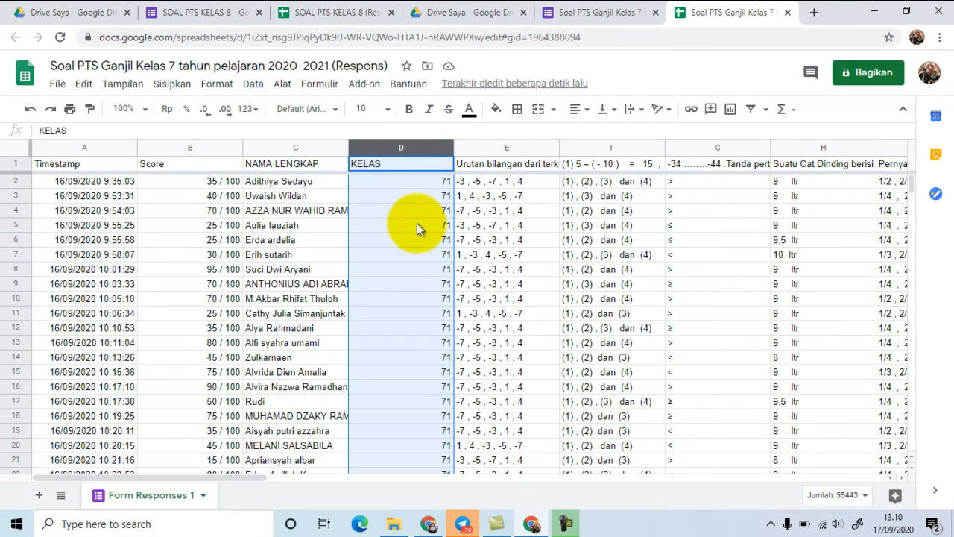
Step: Sort the sheet A → Z by NAMA LENGKAP first and by KELAS second, so names are alphabetical within each class
{"action": "left_click", "coordinate": [321, 183]}
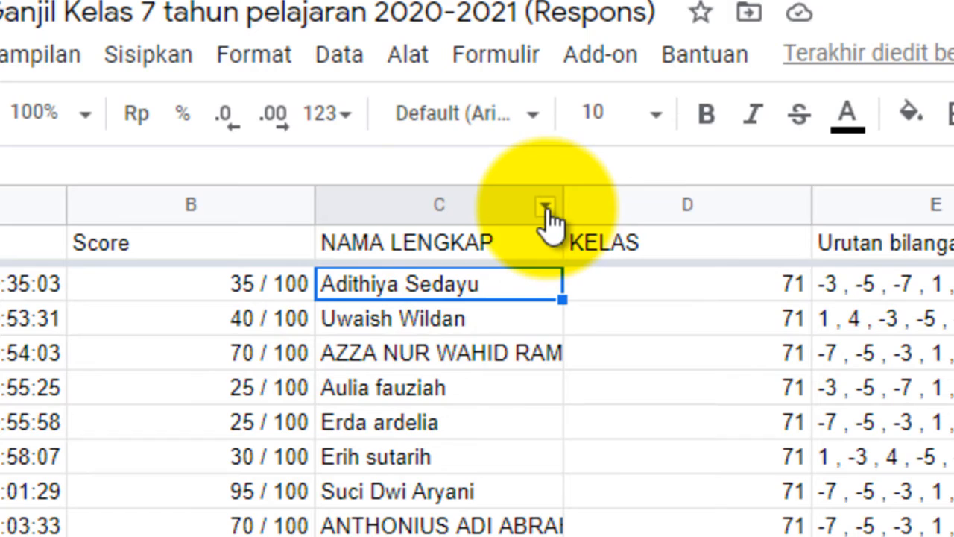
{"action": "left_click", "coordinate": [546, 210]}
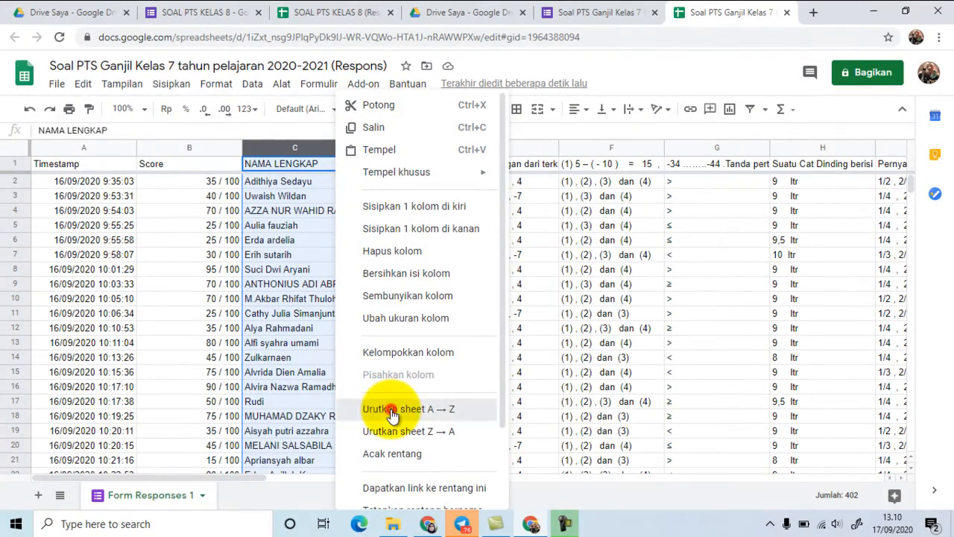
{"action": "left_click", "coordinate": [392, 412]}
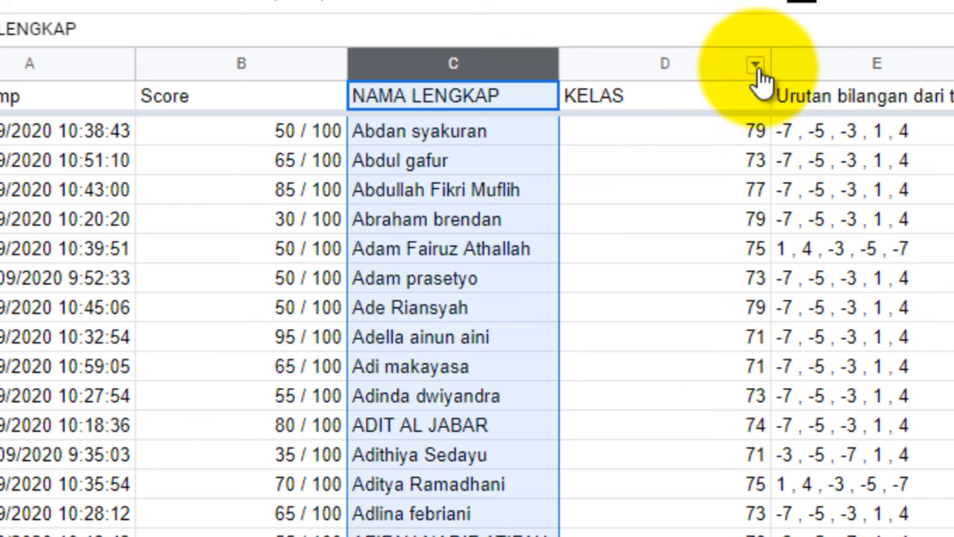
{"action": "left_click", "coordinate": [754, 69]}
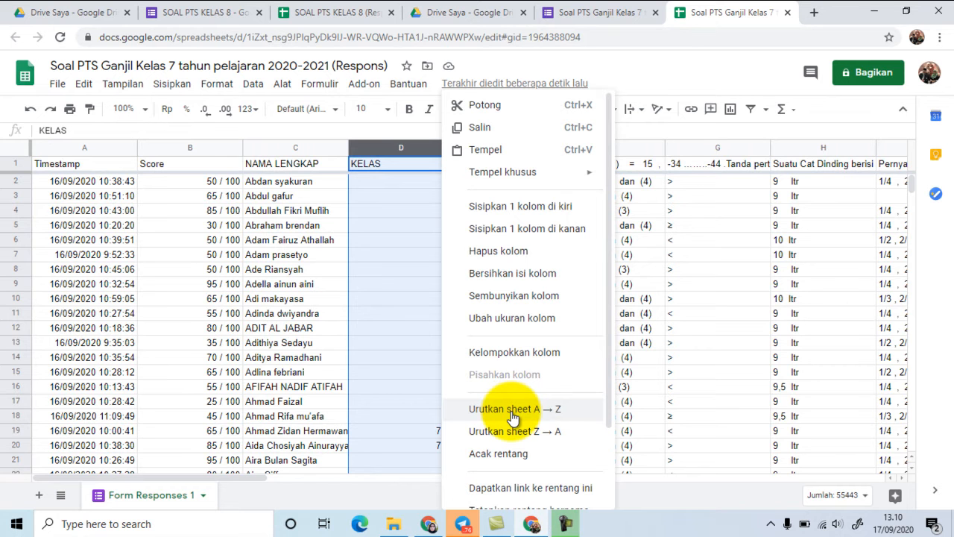
{"action": "left_click", "coordinate": [513, 409]}
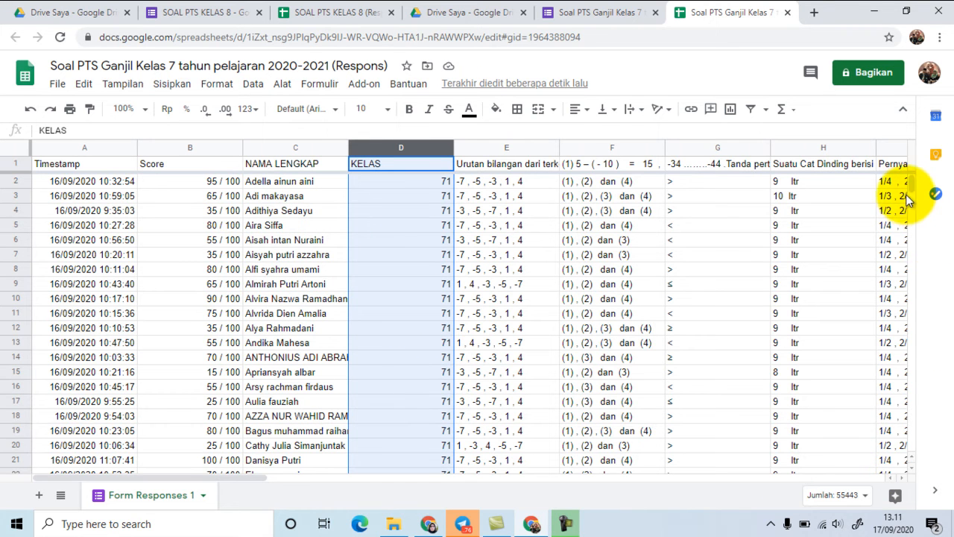
{"action": "scroll", "coordinate": [911, 192], "scroll_direction": "down", "scroll_amount": 10}
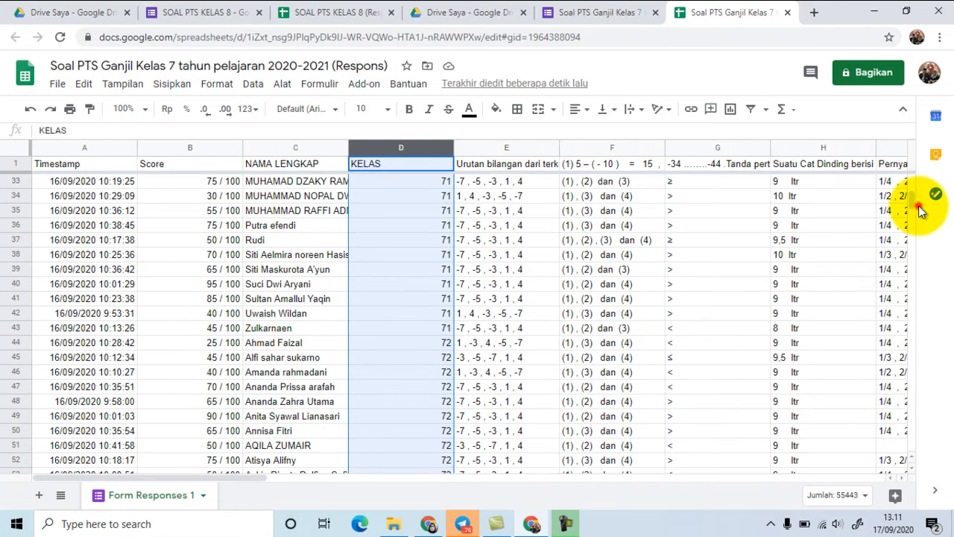
{"action": "left_click_drag", "start_coordinate": [914, 197], "coordinate": [910, 179]}
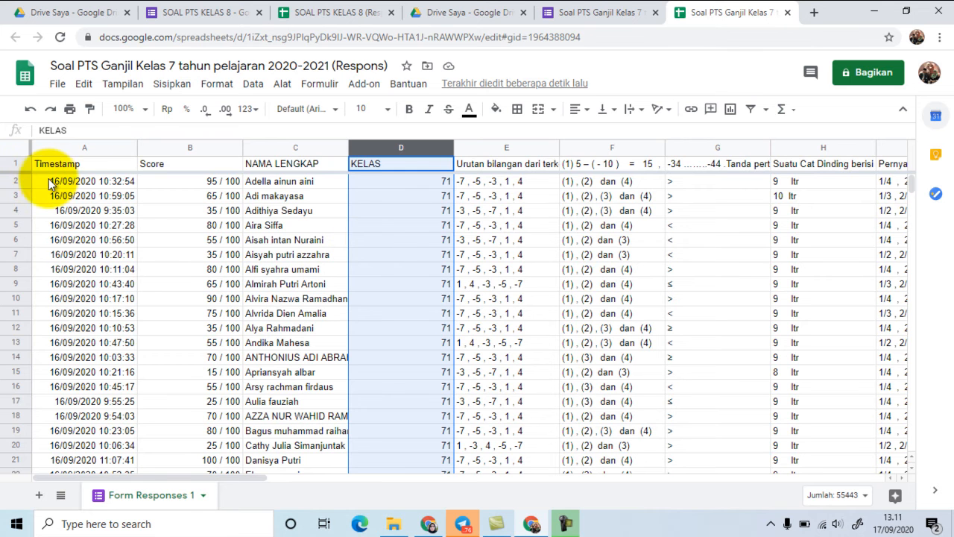
Step: Copy the class 71 records in A2:D43, from the Timestamp through the KELAS column
{"action": "mouse_move", "coordinate": [52, 183]}
{"action": "left_mouse_down"}
{"action": "mouse_move", "coordinate": [283, 183]}
{"action": "mouse_move", "coordinate": [393, 201]}
{"action": "mouse_move", "coordinate": [417, 245]}
{"action": "mouse_move", "coordinate": [456, 466]}
{"action": "mouse_move", "coordinate": [431, 477]}
{"action": "mouse_move", "coordinate": [435, 491]}
{"action": "mouse_move", "coordinate": [414, 285]}
{"action": "mouse_move", "coordinate": [446, 343]}
{"action": "left_mouse_up"}
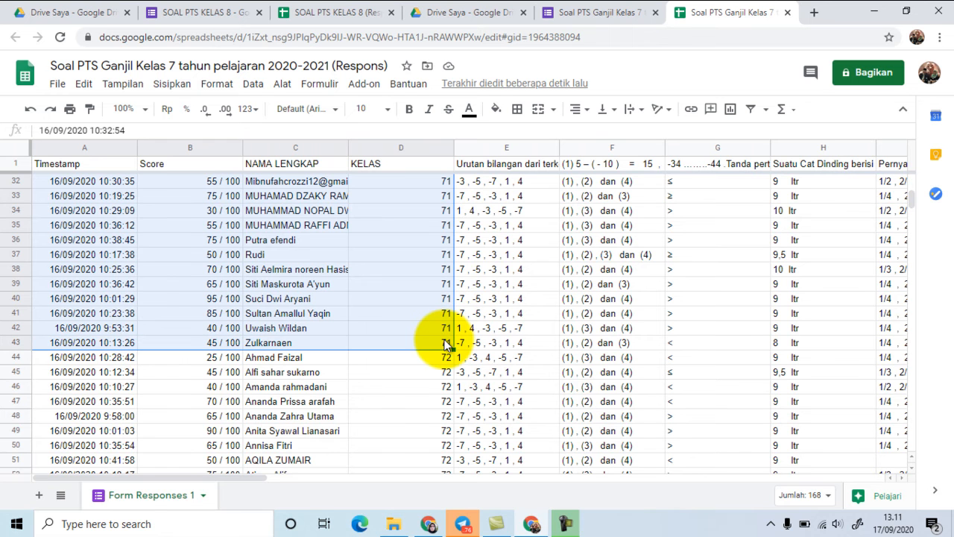
{"action": "right_click", "coordinate": [382, 277]}
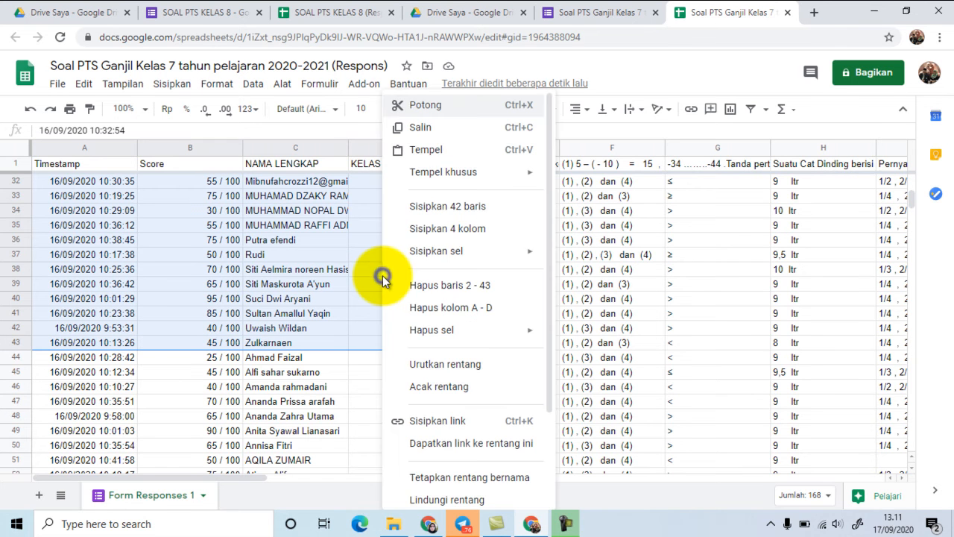
{"action": "left_click", "coordinate": [419, 129]}
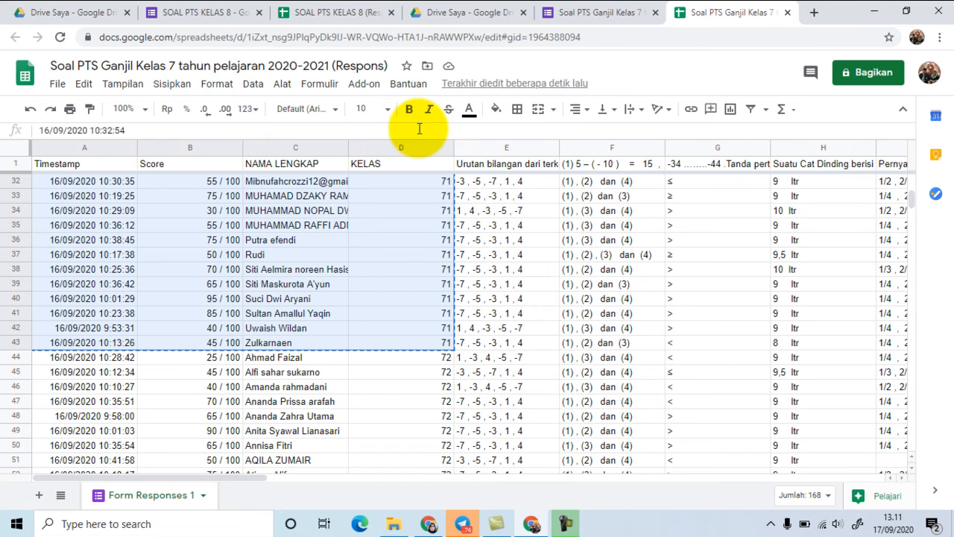
Step: Switch from the browser to Excel and create a new blank workbook
{"action": "left_click", "coordinate": [876, 11]}
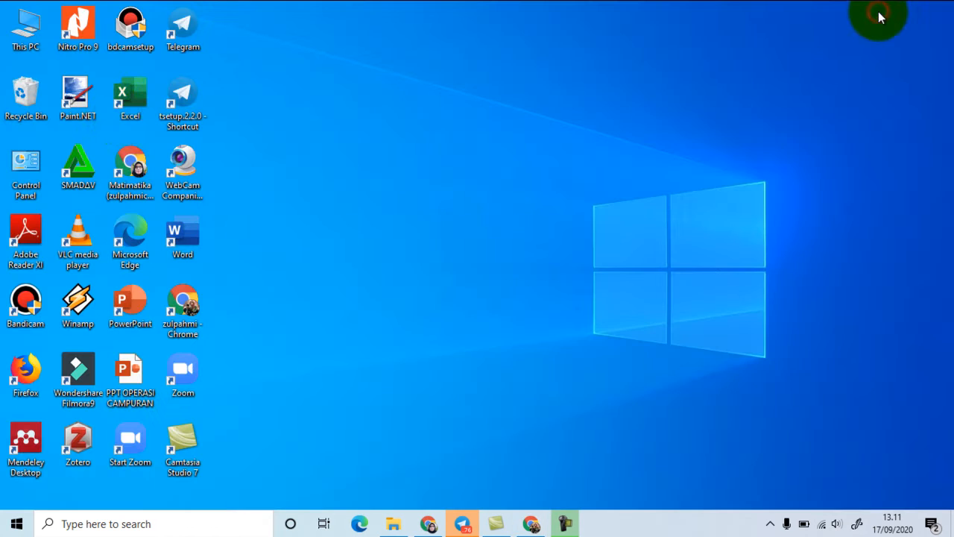
{"action": "double_click", "coordinate": [129, 97]}
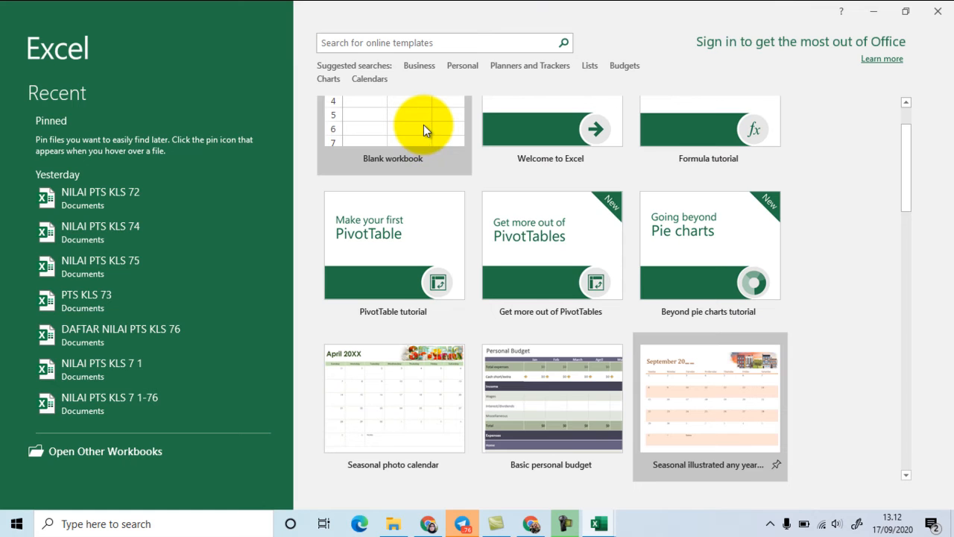
{"action": "left_click", "coordinate": [425, 125]}
{"action": "left_click", "coordinate": [333, 127]}
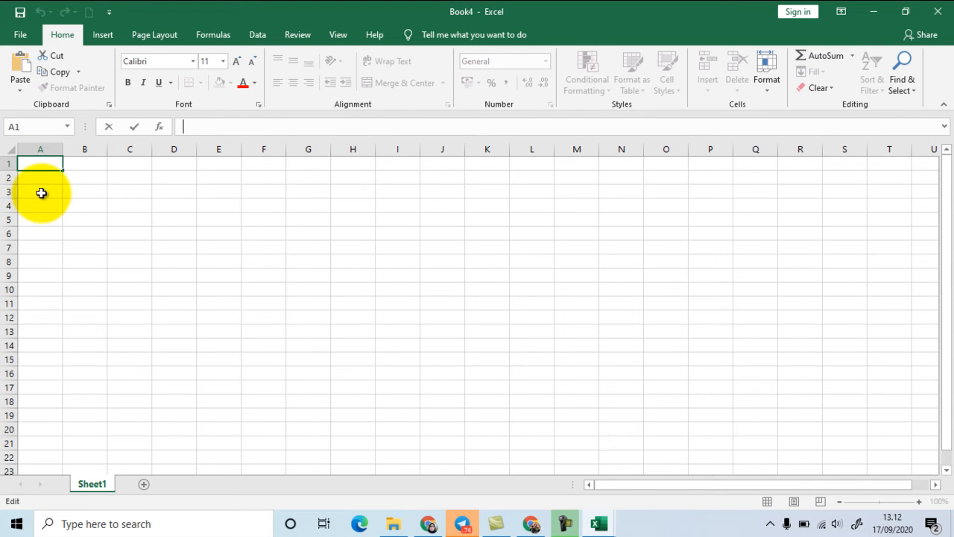
Step: Paste the copied records at cell A3 with source formatting kept, and widen columns A to C to fit their contents
{"action": "left_click", "coordinate": [41, 193]}
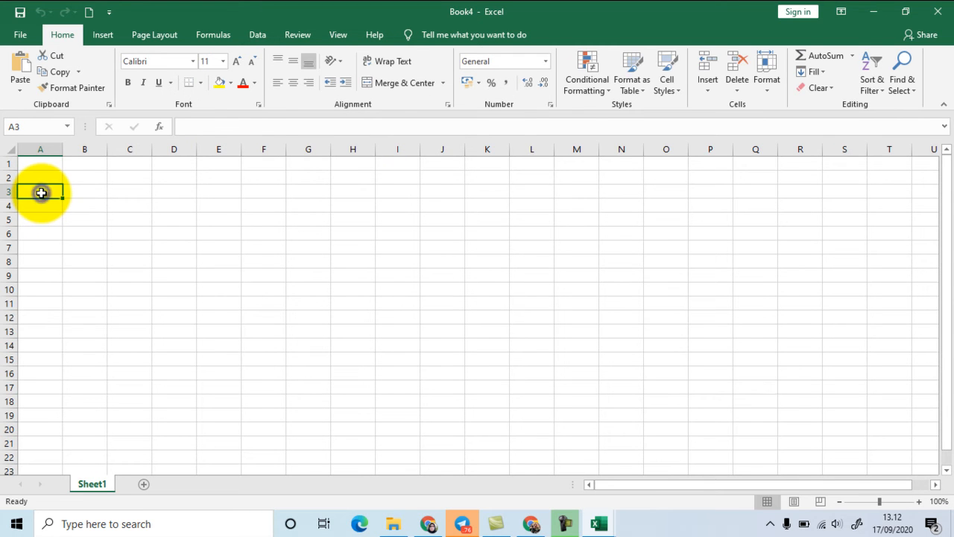
{"action": "right_click", "coordinate": [41, 193]}
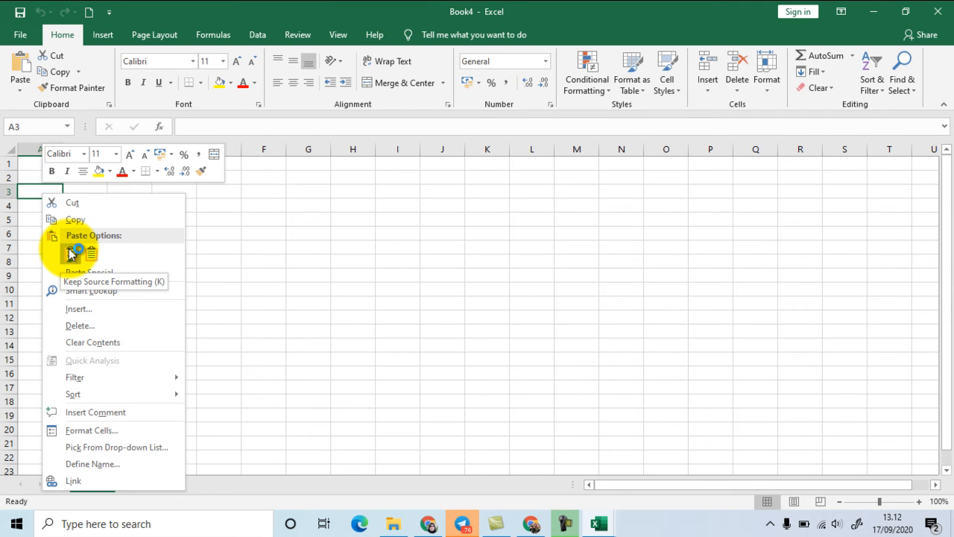
{"action": "left_click", "coordinate": [71, 253]}
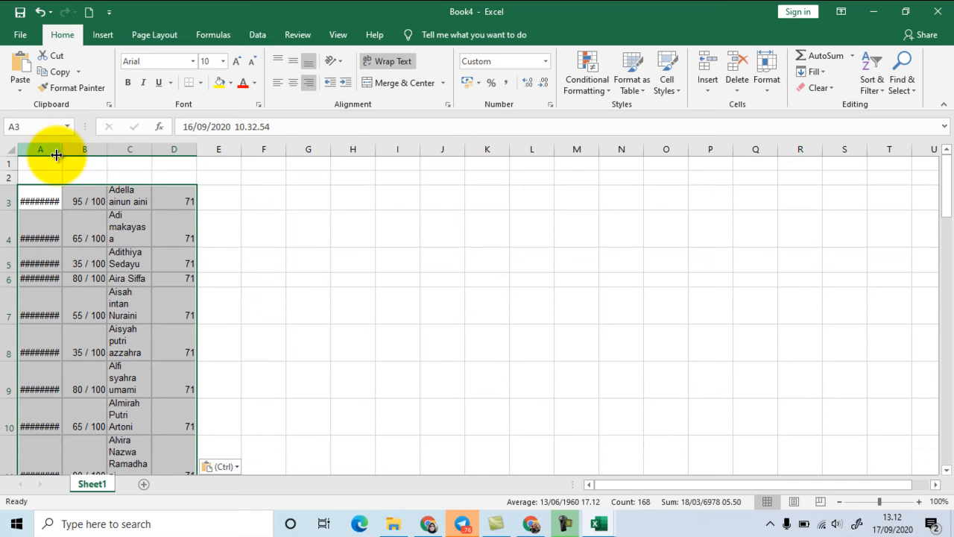
{"action": "left_click_drag", "start_coordinate": [62, 150], "coordinate": [326, 149]}
Step: Insert an entire column before the timestamps, starting from cell A3
{"action": "left_click", "coordinate": [41, 197]}
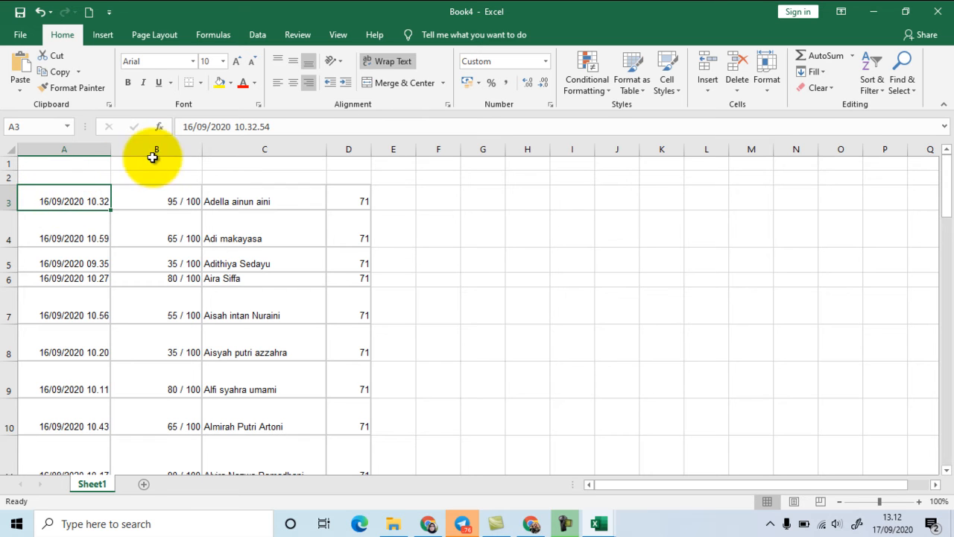
{"action": "right_click", "coordinate": [26, 197]}
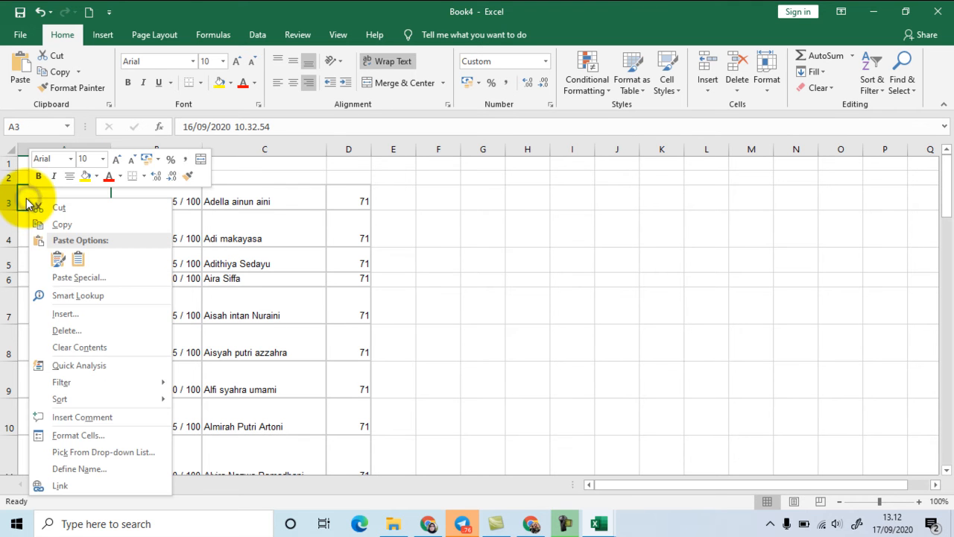
{"action": "left_click", "coordinate": [72, 314]}
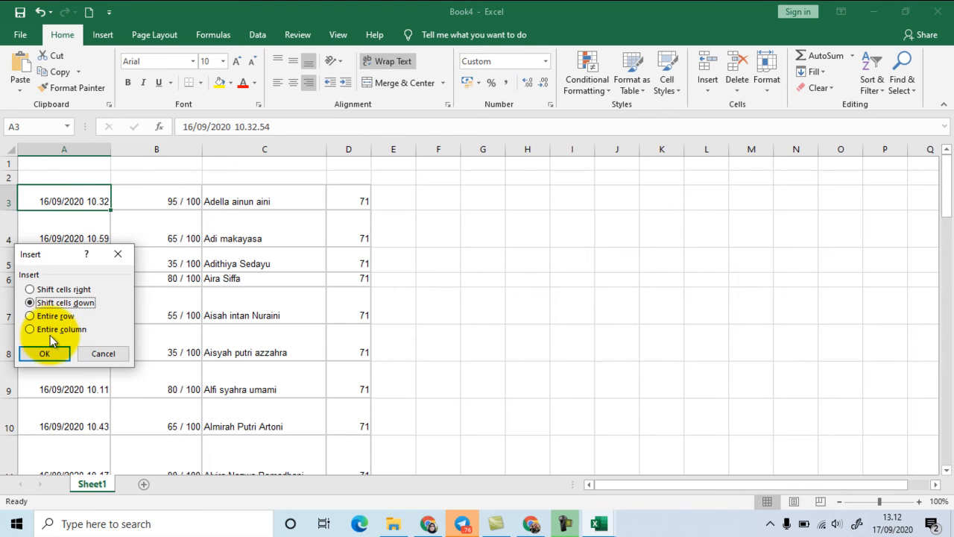
{"action": "left_click", "coordinate": [51, 330]}
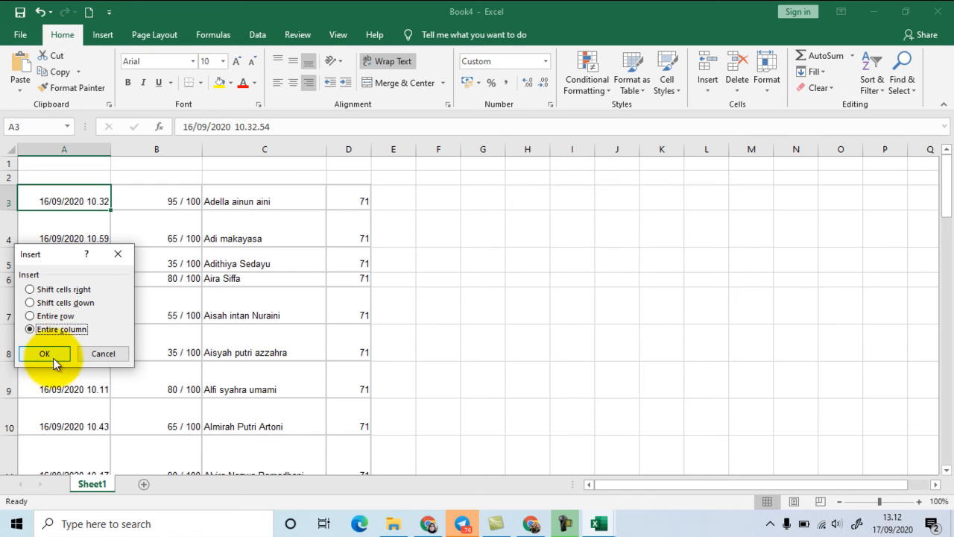
{"action": "left_click", "coordinate": [53, 352]}
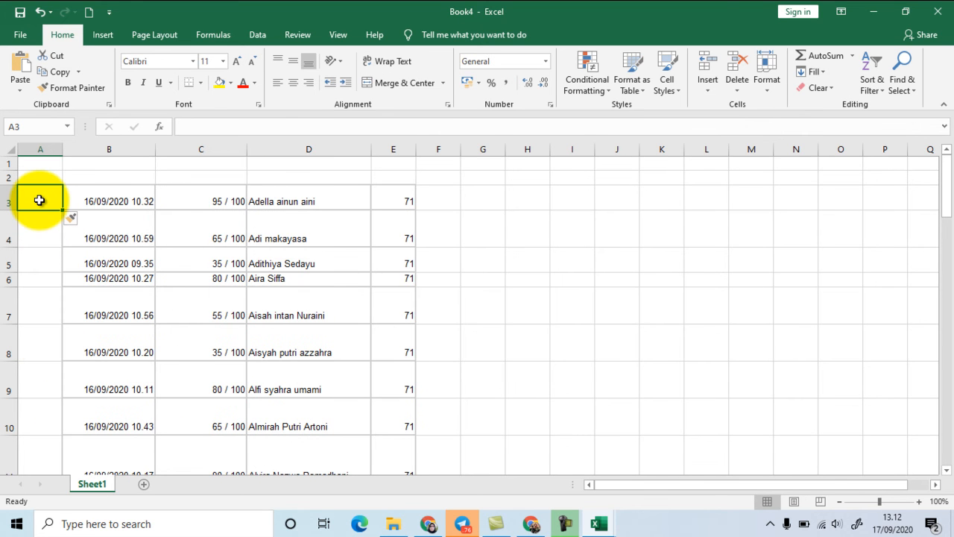
Step: Number the records from 1 to 42 in A3:A44 with a filled series and centre the numbers horizontally
{"action": "type", "text": "1"}
{"action": "key", "text": "Return"}
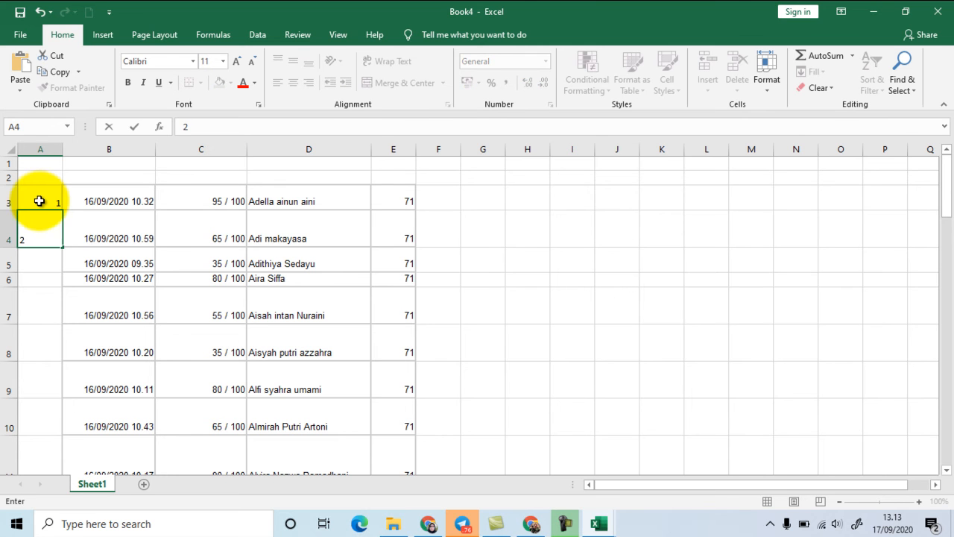
{"action": "left_click_drag", "start_coordinate": [40, 201], "coordinate": [46, 222]}
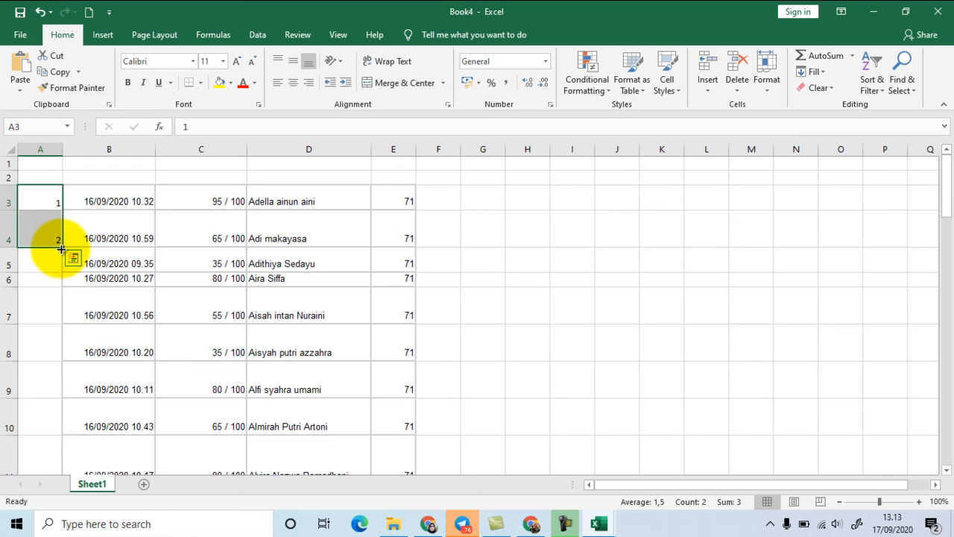
{"action": "left_click_drag", "start_coordinate": [61, 249], "coordinate": [48, 388]}
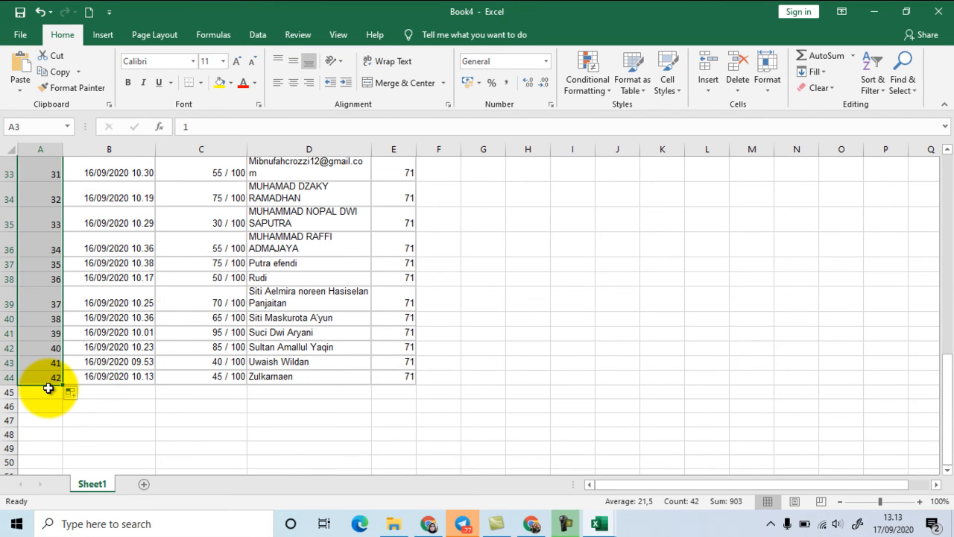
{"action": "left_click", "coordinate": [297, 85]}
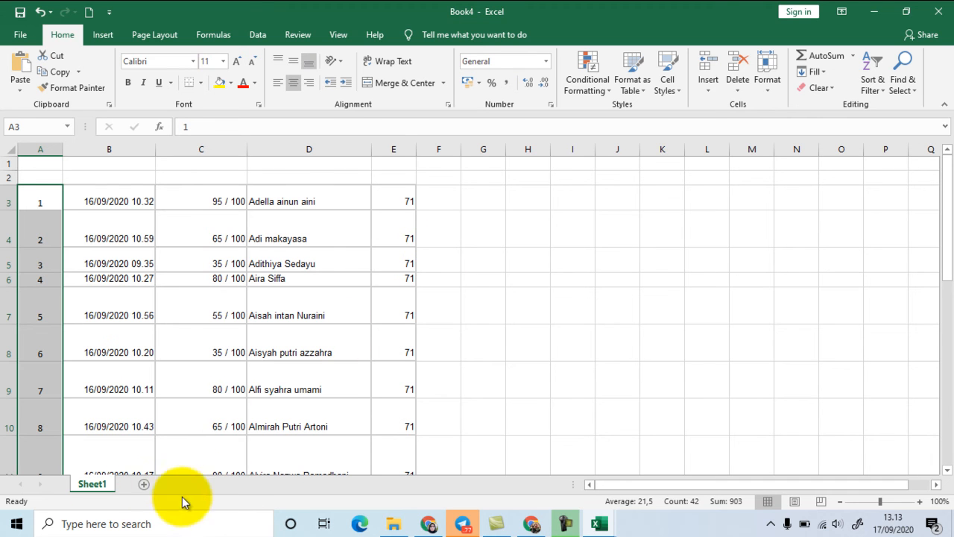
Step: Add a new blank worksheet after Sheet1, and return to Sheet1
{"action": "left_click", "coordinate": [144, 486]}
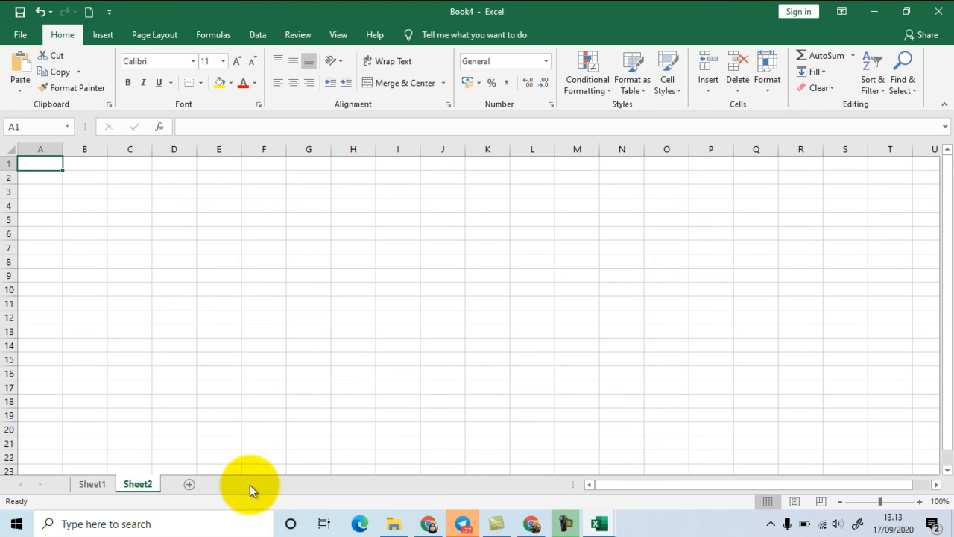
{"action": "left_click", "coordinate": [91, 485]}
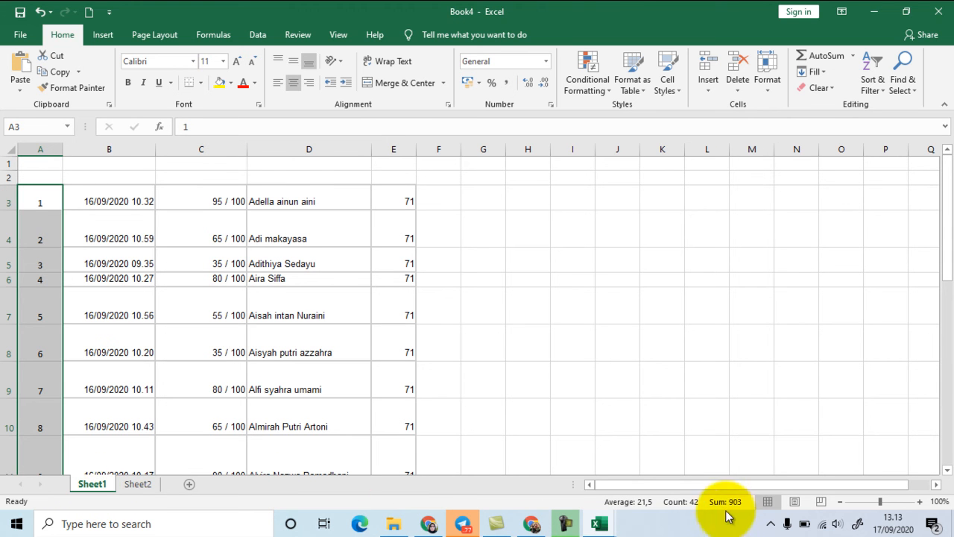
Step: Switch to the Google Sheets responses in the browser and select KELAS cell D46 among the class 72 records
{"action": "mouse_move", "coordinate": [562, 525]}
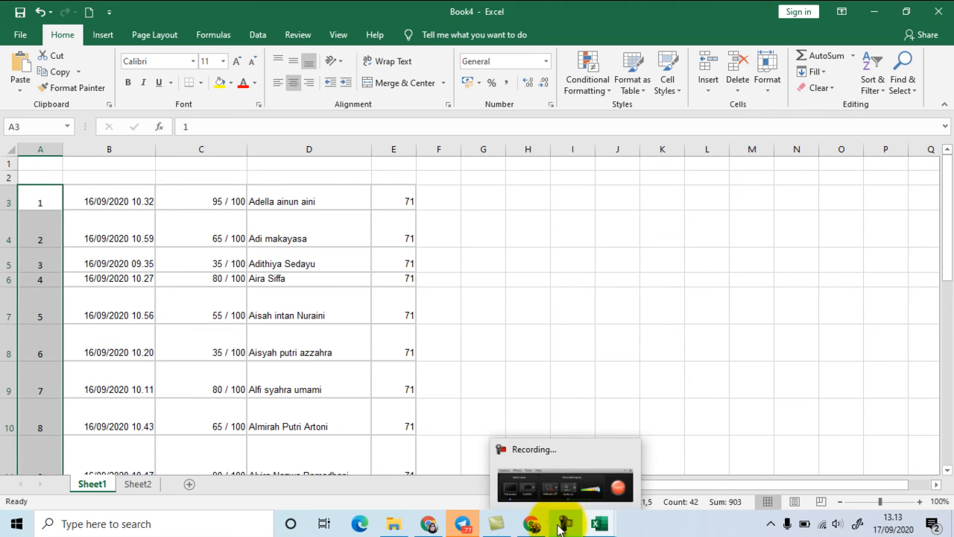
{"action": "left_click", "coordinate": [551, 480]}
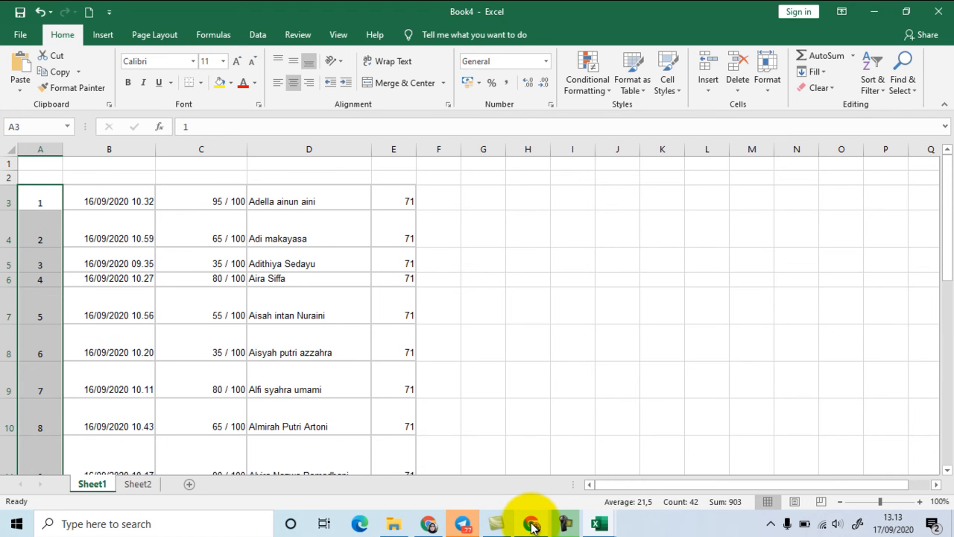
{"action": "mouse_move", "coordinate": [531, 527]}
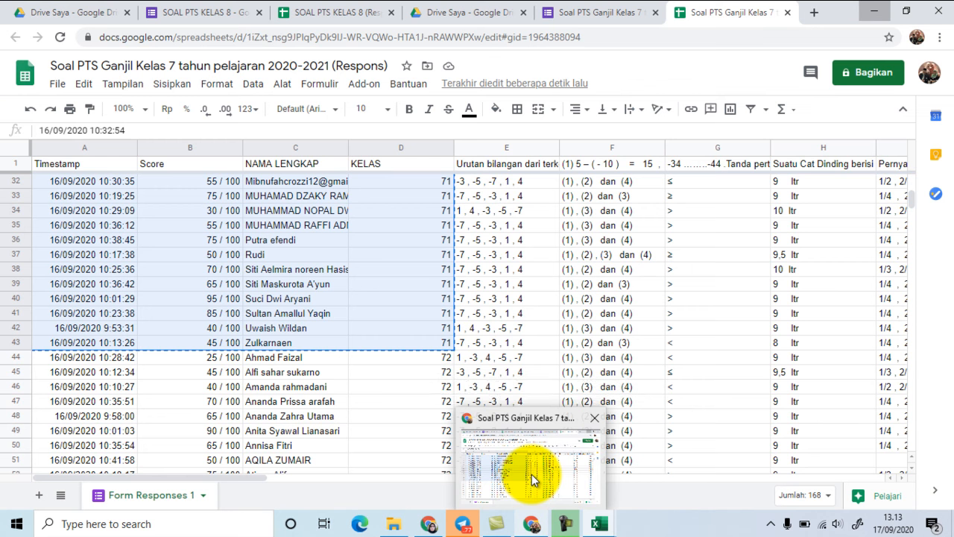
{"action": "left_click", "coordinate": [532, 474]}
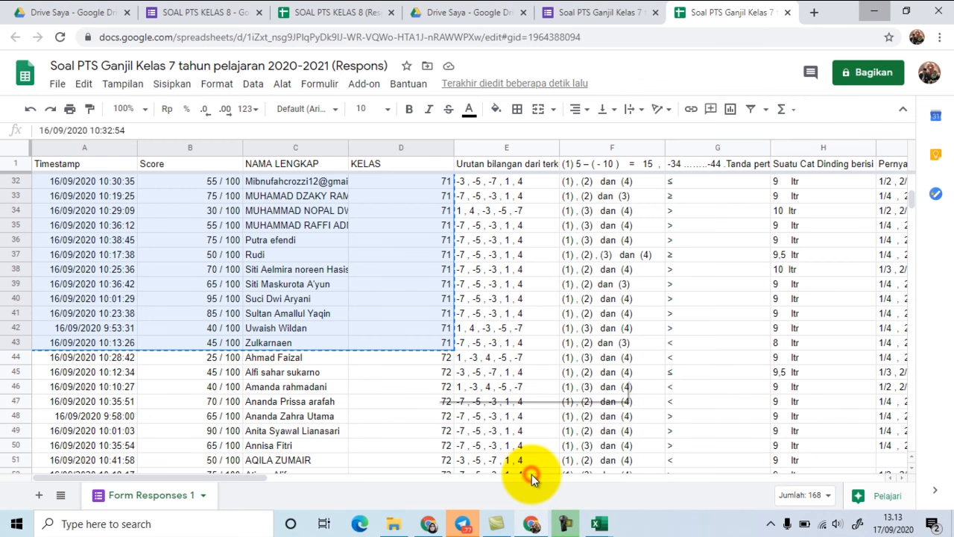
{"action": "left_click", "coordinate": [399, 388]}
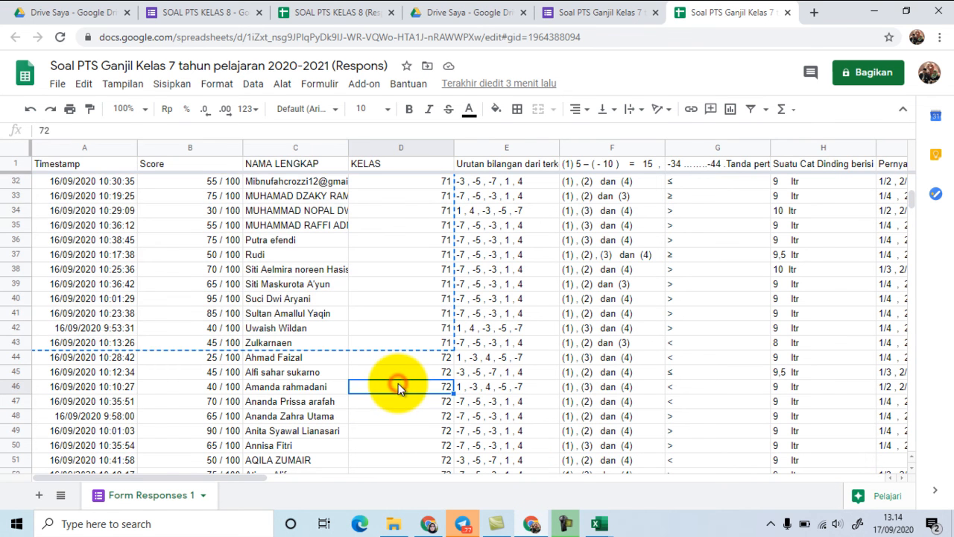